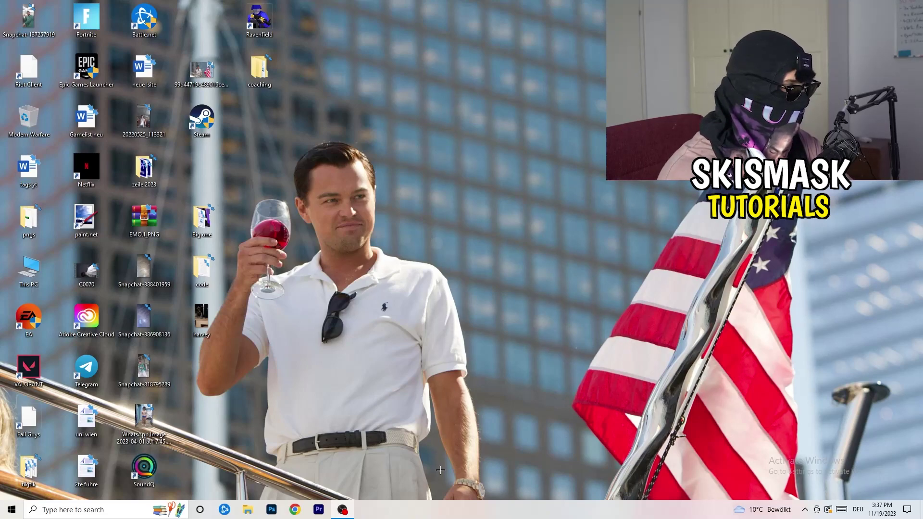
- Open Task Manager and bring up the available actions for the Antimalware Service Executable background process
right_click(454, 510)
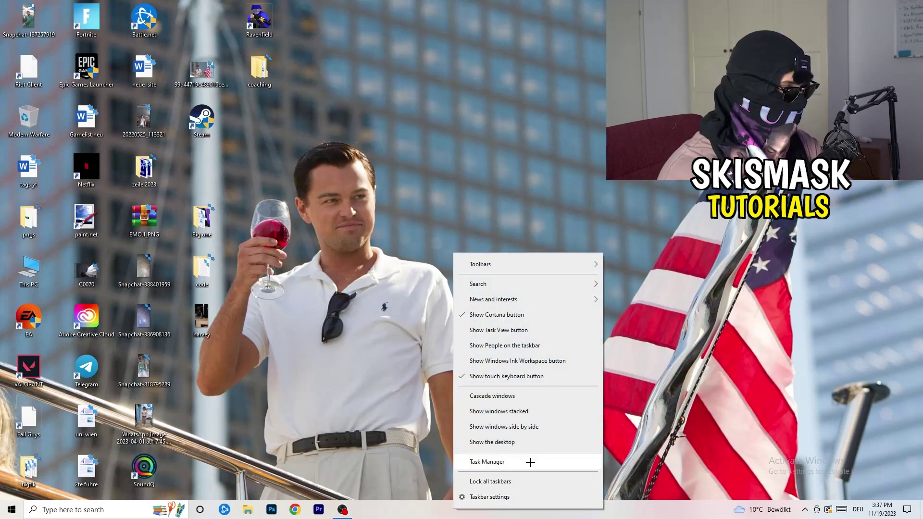
click(490, 461)
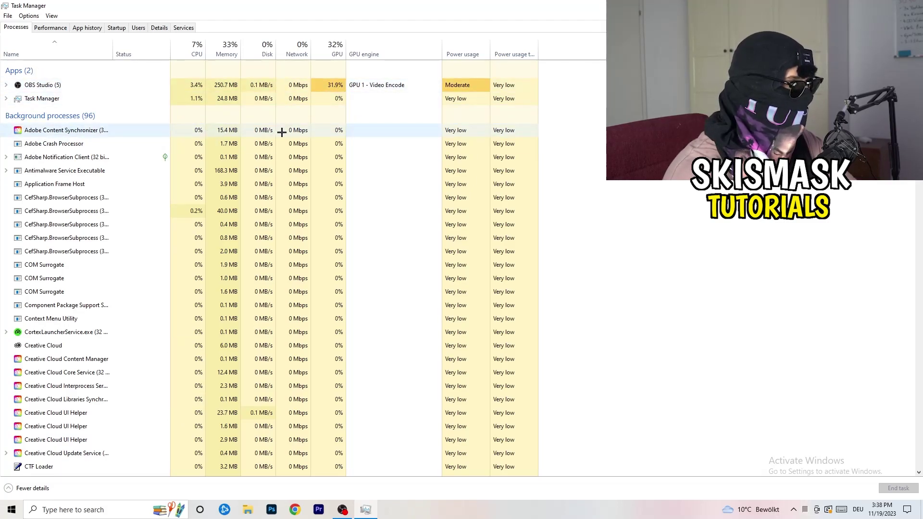
right_click(216, 171)
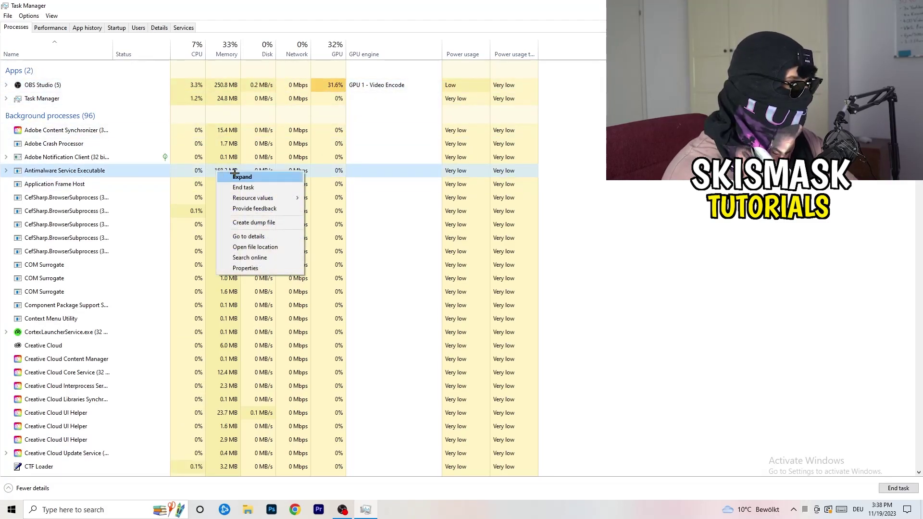
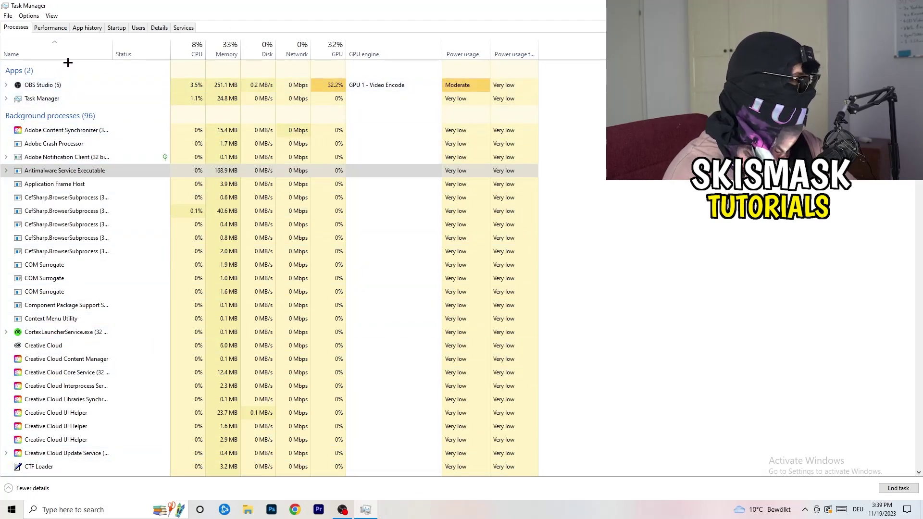
- Review the startup programs in Task Manager, checking the actions available for Dropbox, EA and File Association Helper
click(117, 28)
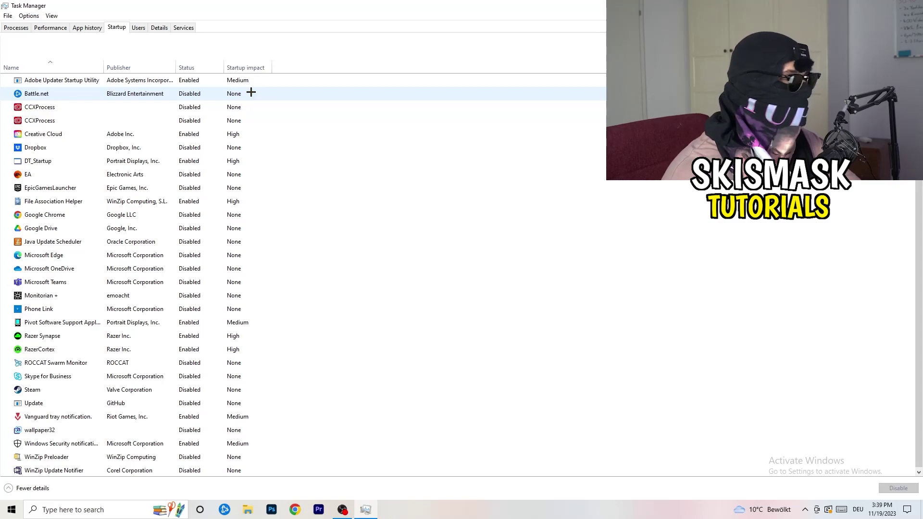
right_click(189, 146)
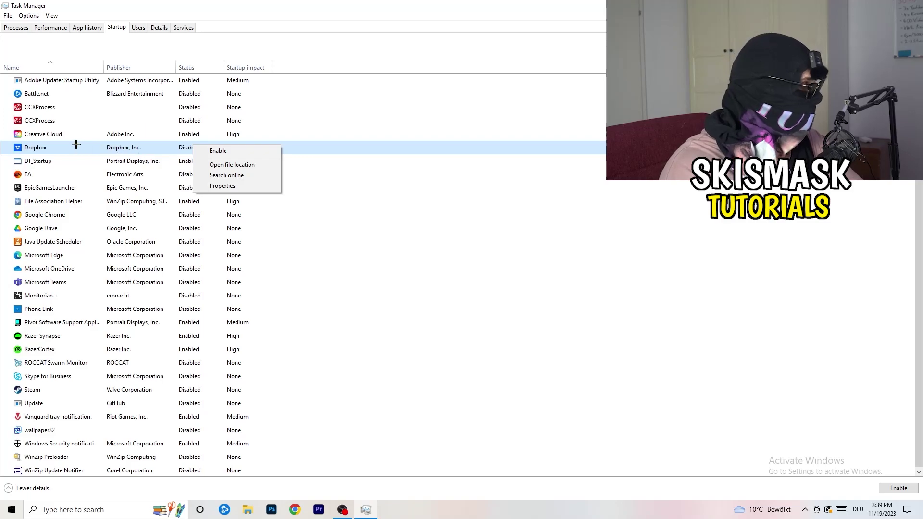
right_click(91, 176)
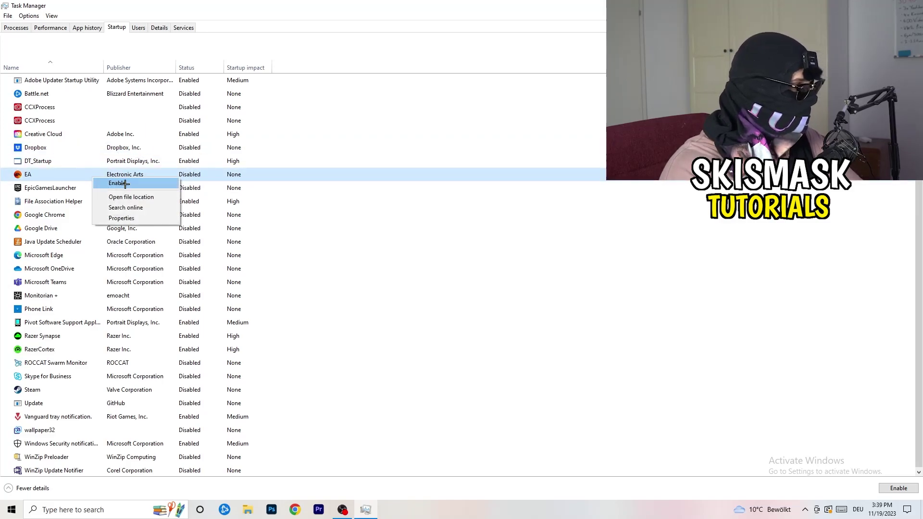
click(614, 251)
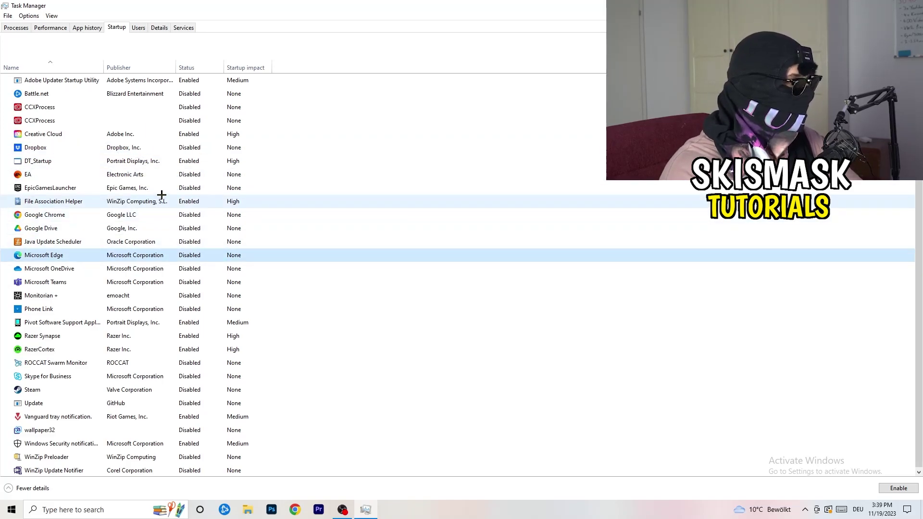
right_click(190, 204)
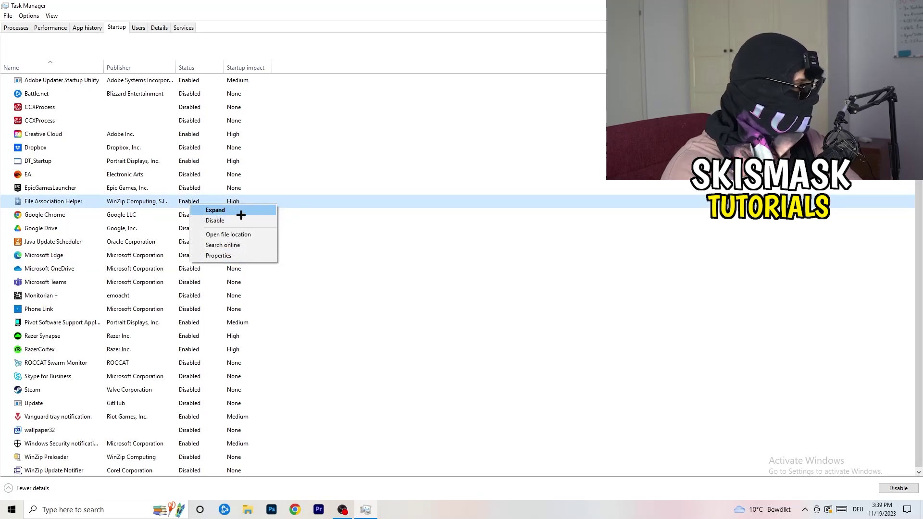
click(414, 241)
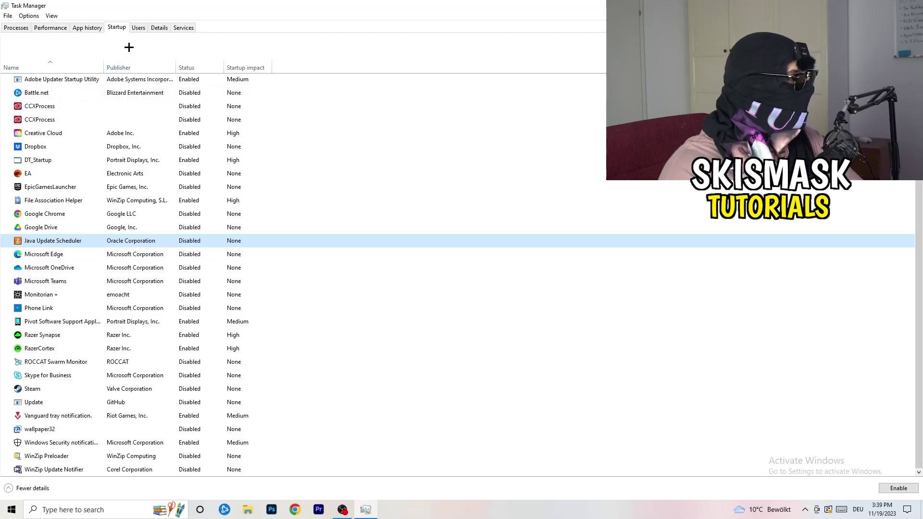
- View the priority levels available for the Dropbox crash handler in the detailed process list, and close Task Manager
click(52, 29)
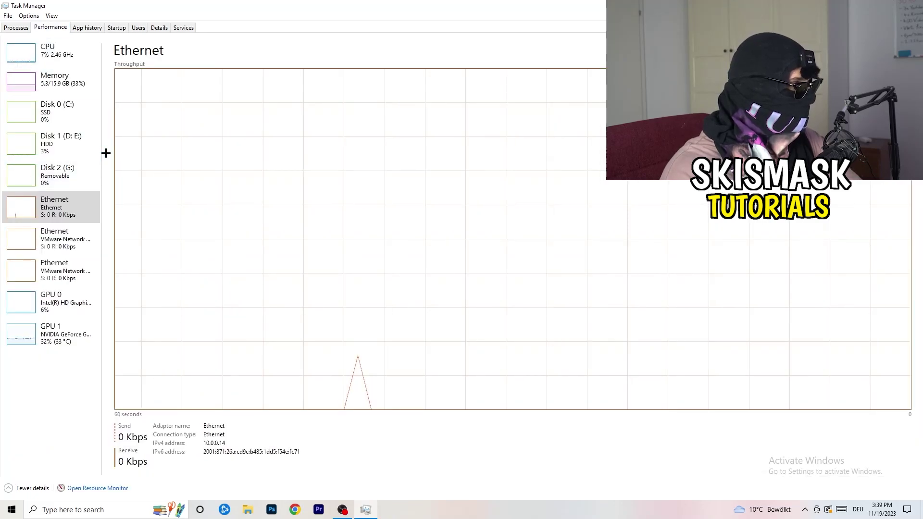
click(161, 28)
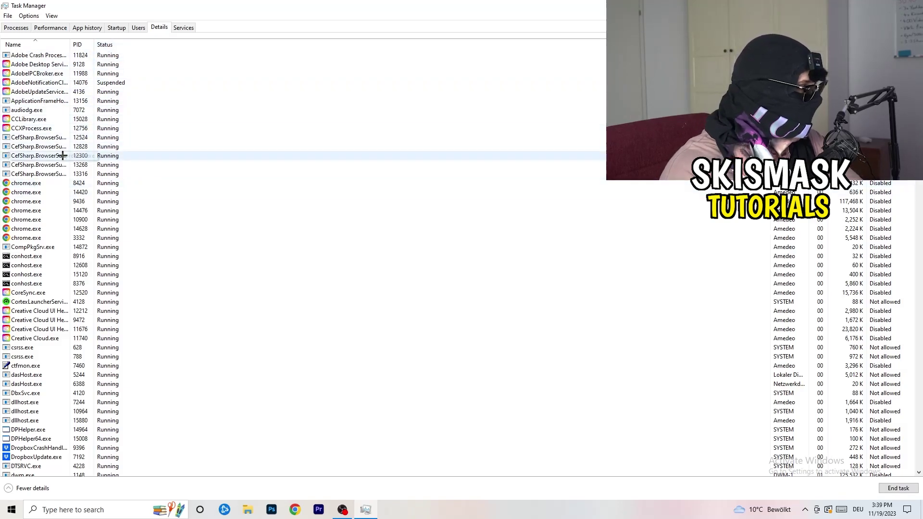
scroll(100, 229, down, 3)
scroll(99, 228, down, 3)
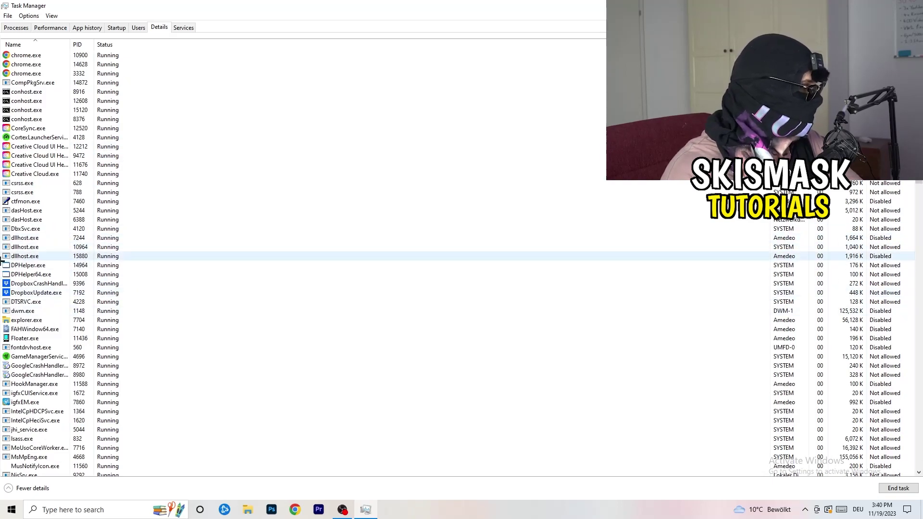
right_click(31, 283)
click(74, 283)
right_click(75, 283)
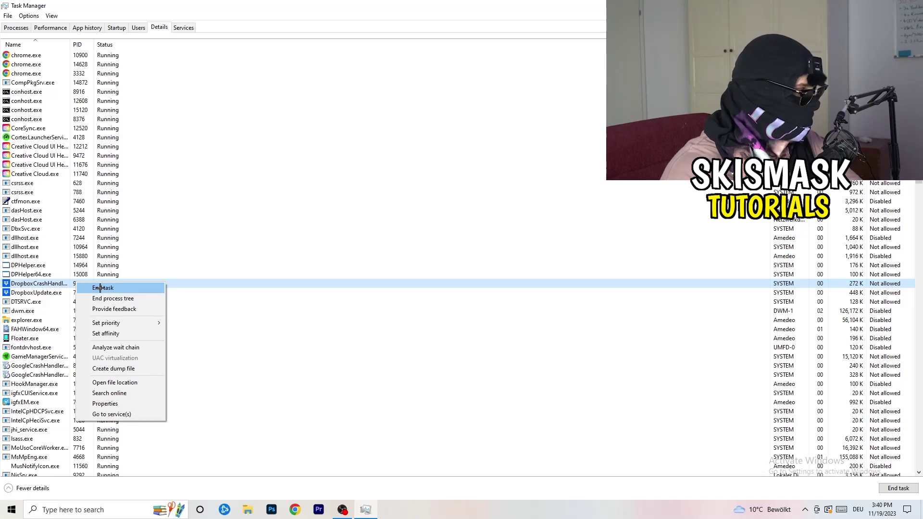
right_click(73, 283)
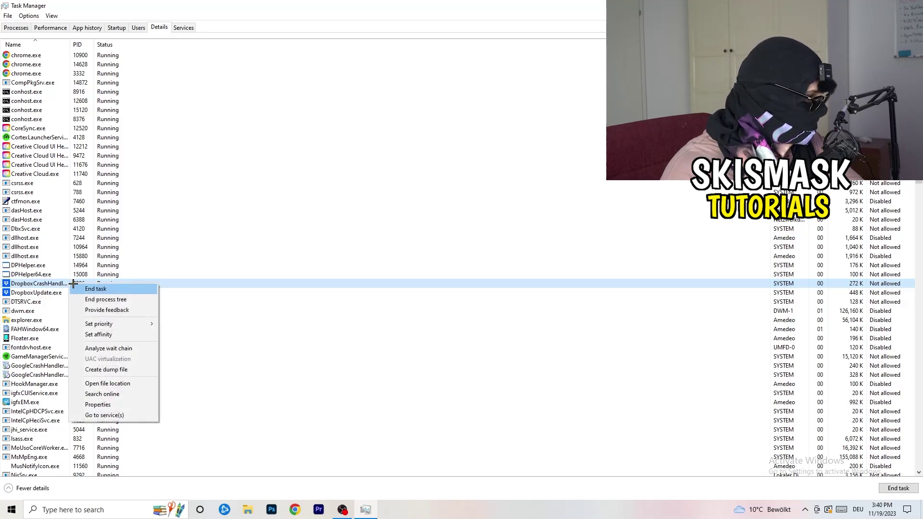
mouse_move(114, 325)
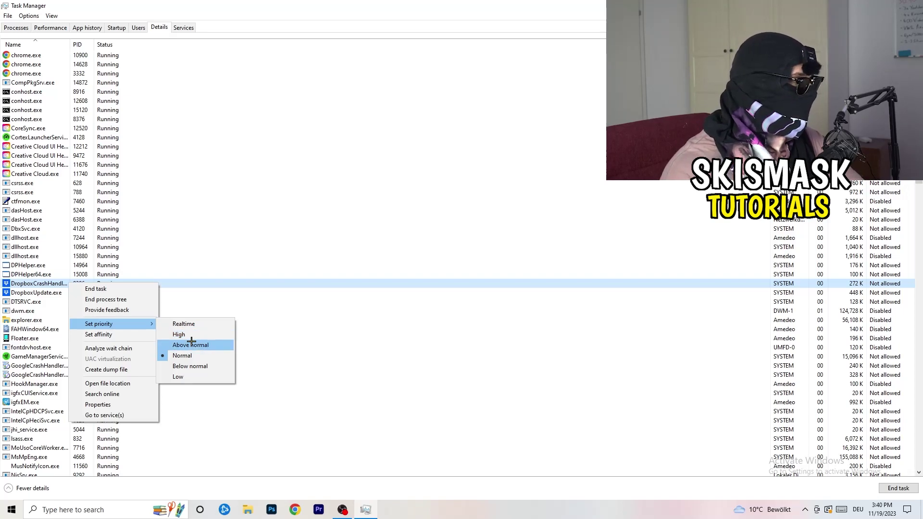
key(Escape)
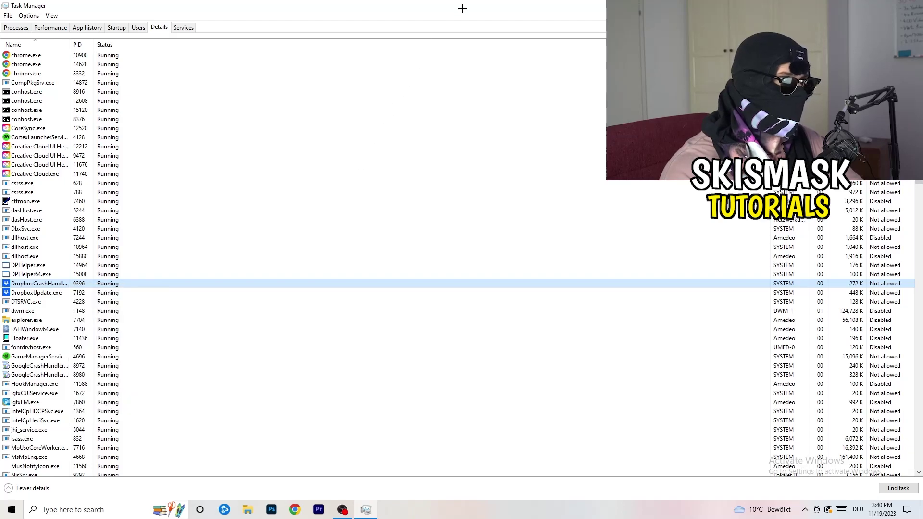
key(alt+F4)
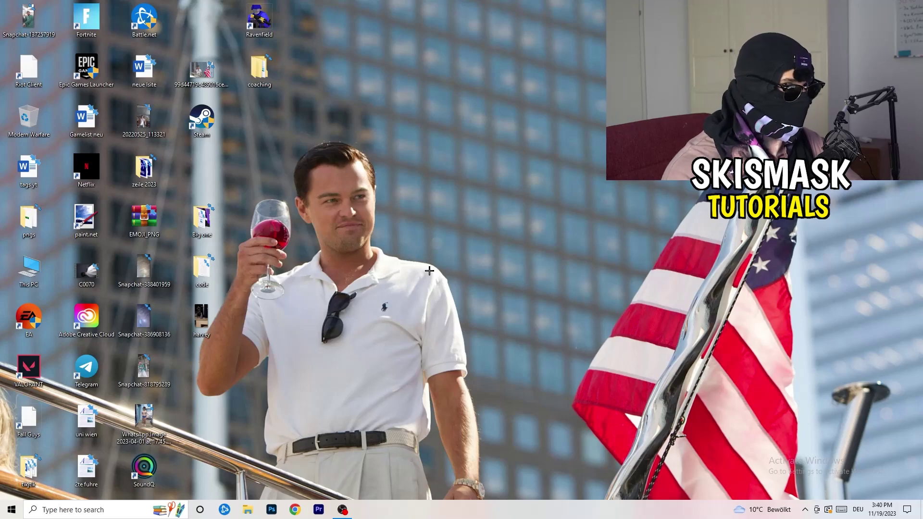
- Search Windows for "sett" and open the Settings app at the system display options
key(super)
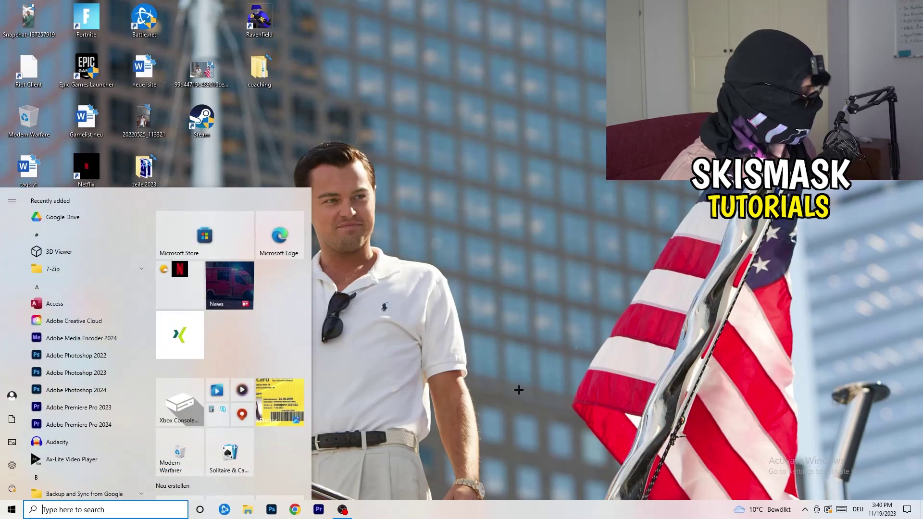
text(sett)
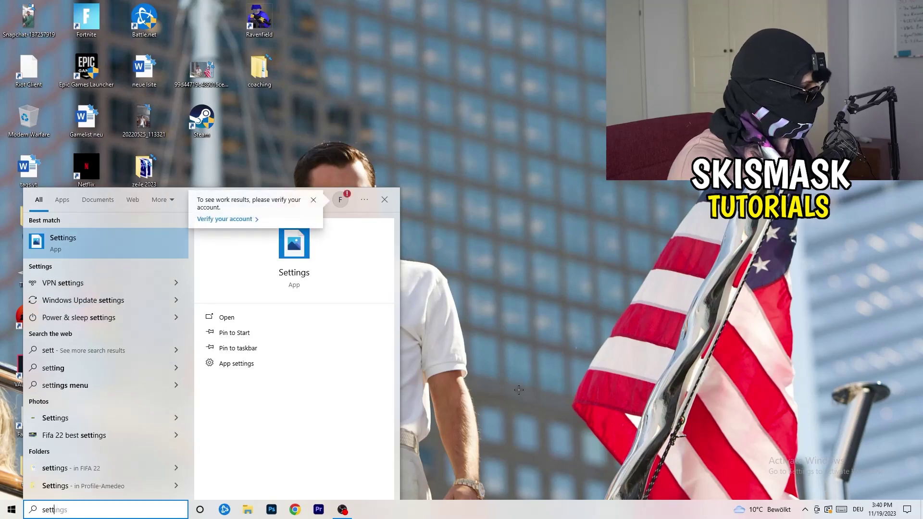
key(Return)
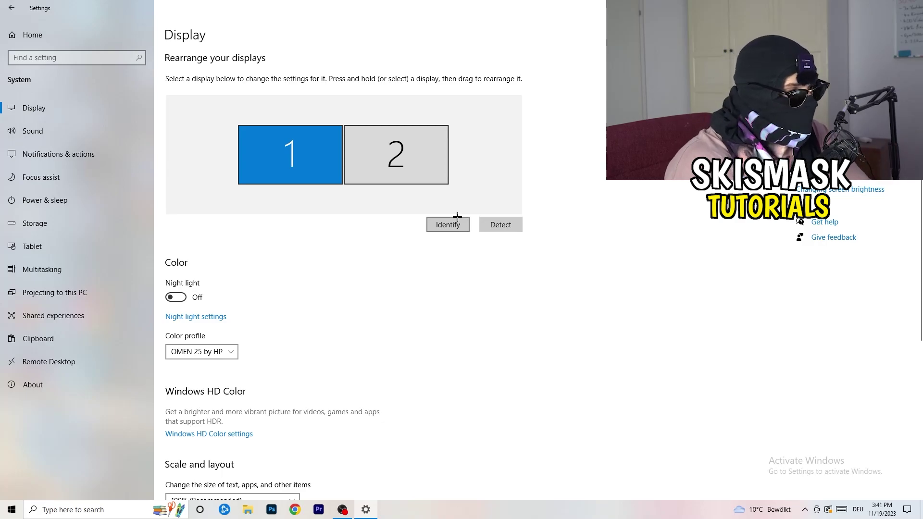
- Review the text and app scaling choices and the display resolution choices in the display settings
scroll(327, 264, down, 3)
scroll(326, 264, up, 3)
scroll(327, 264, down, 1)
scroll(326, 265, down, 3)
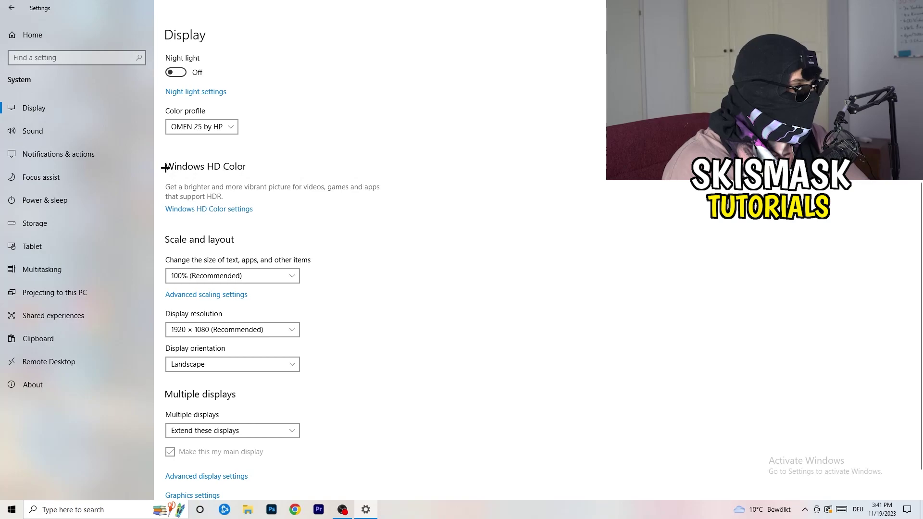
click(283, 276)
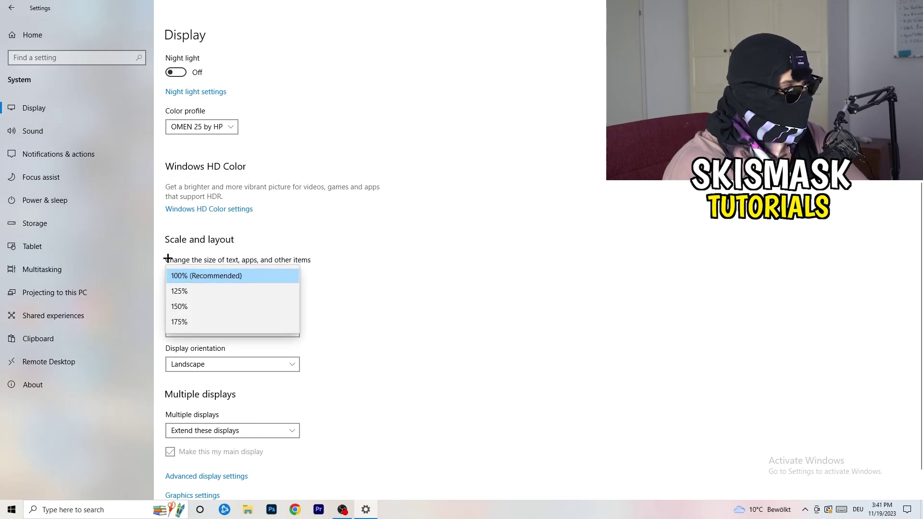
click(325, 258)
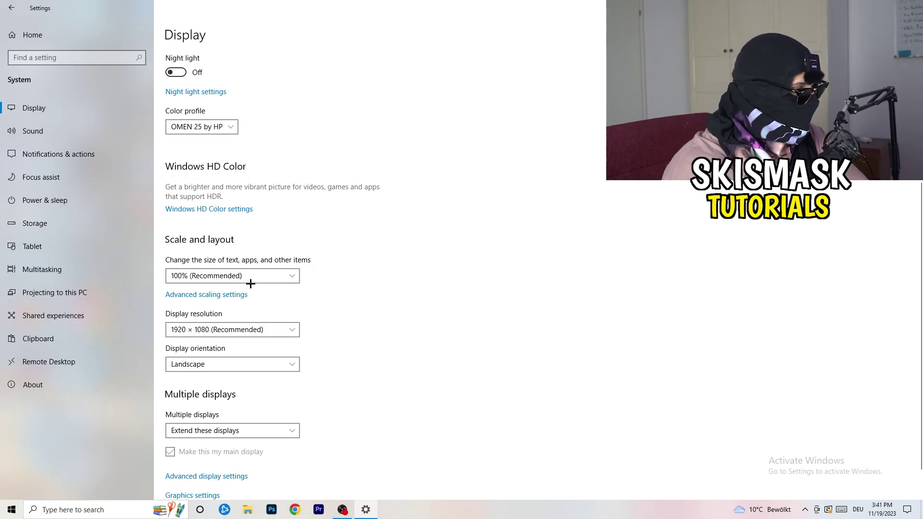
scroll(246, 280, down, 2)
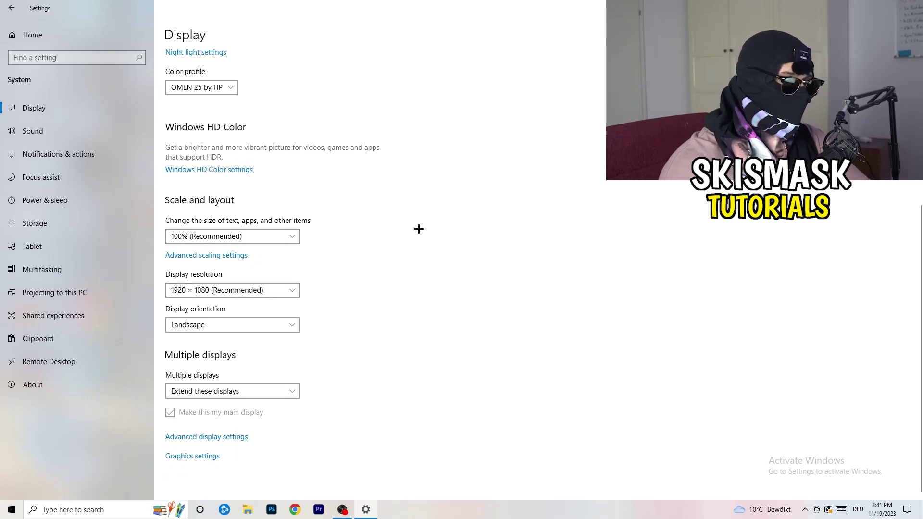
key(alt+Down)
key(Escape)
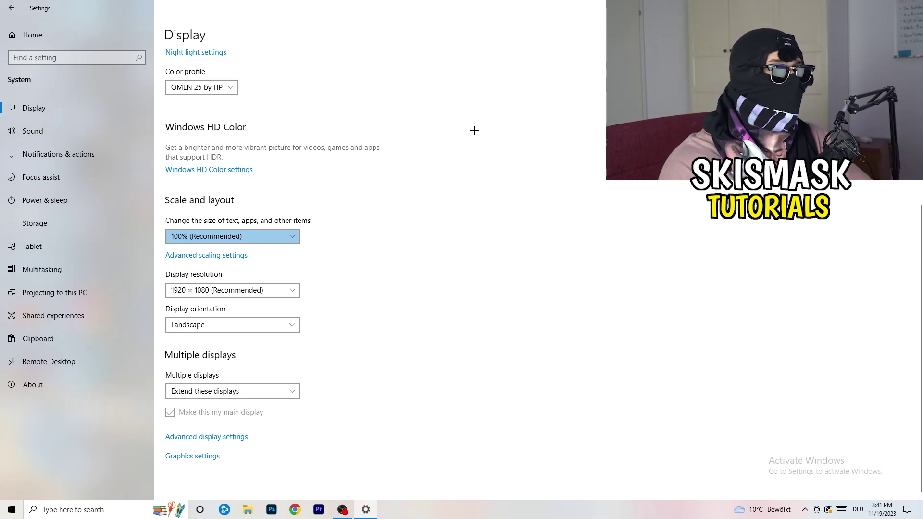
click(291, 284)
click(334, 273)
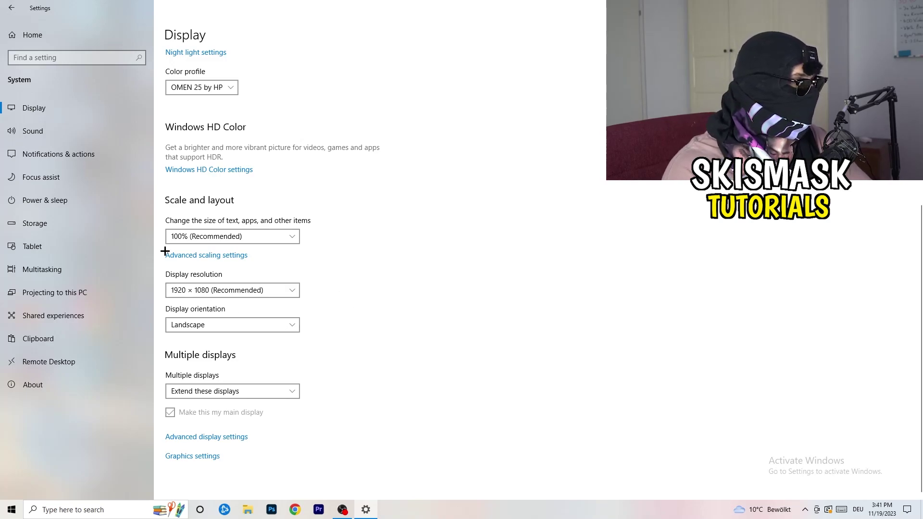
- Open the Storage settings and go to the Storage Sense configuration
click(68, 216)
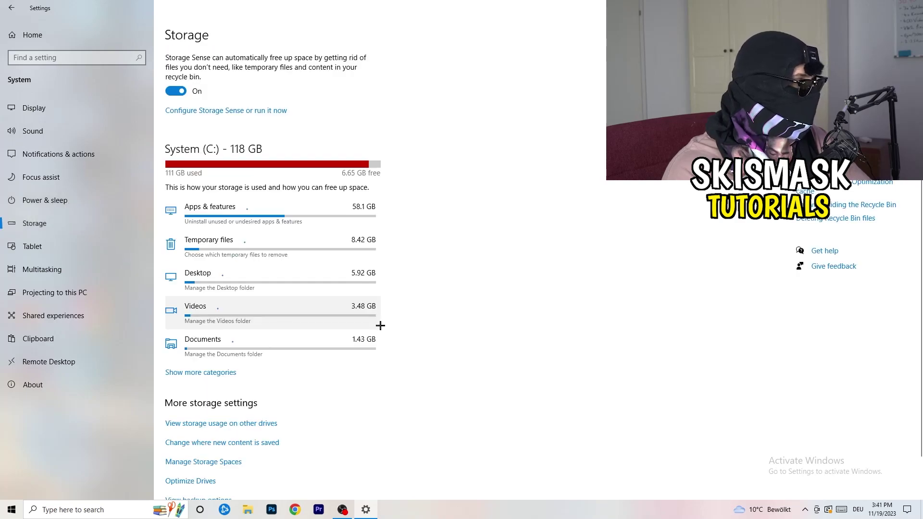
scroll(395, 314, down, 2)
scroll(432, 293, up, 2)
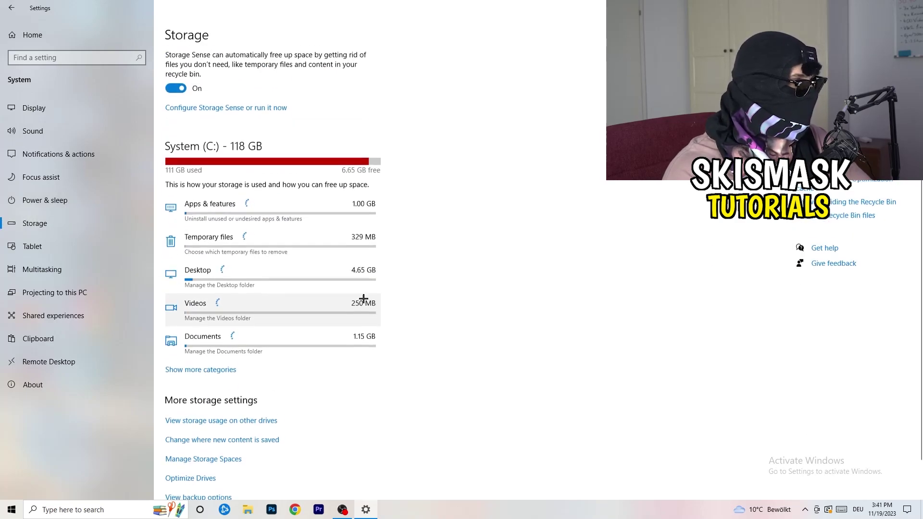
click(202, 115)
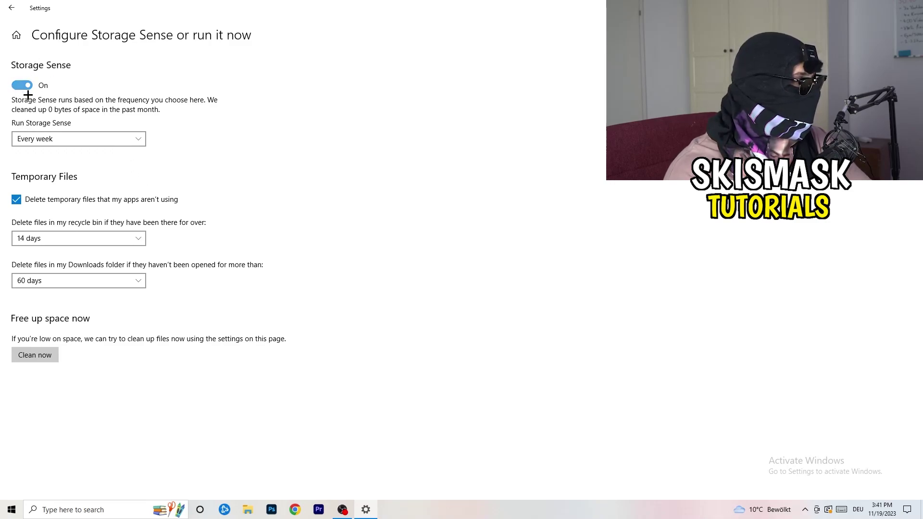
- Turn off deleting temporary files that apps aren't using, keep the weekly run and 14-day recycle bin settings, and return to Storage
click(35, 138)
click(48, 138)
click(72, 205)
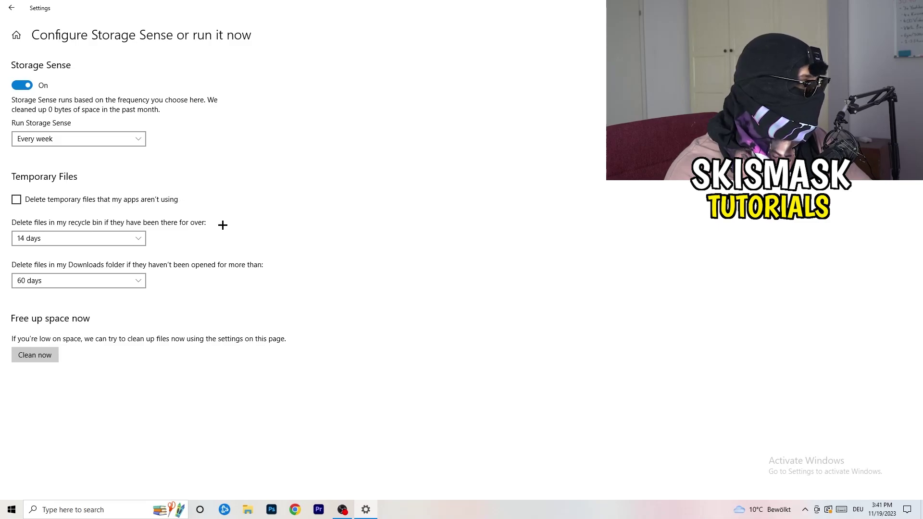
click(57, 236)
click(125, 287)
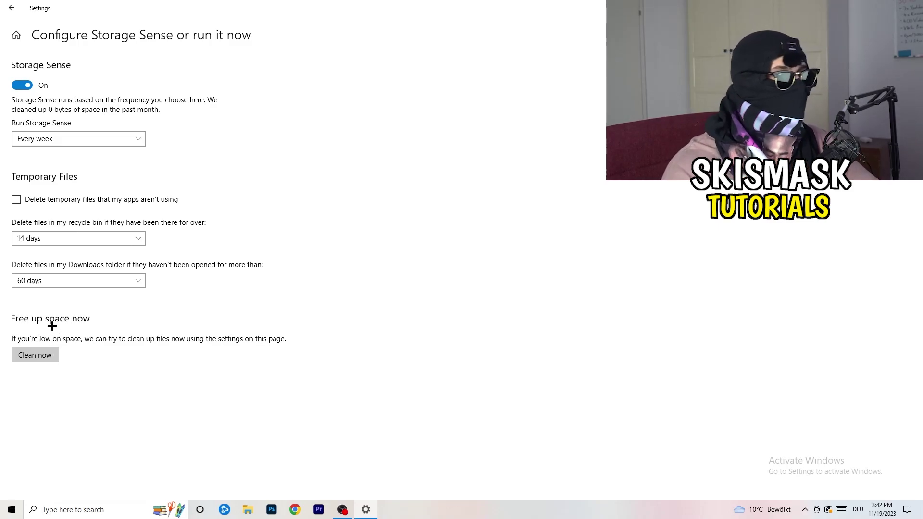
click(2, 11)
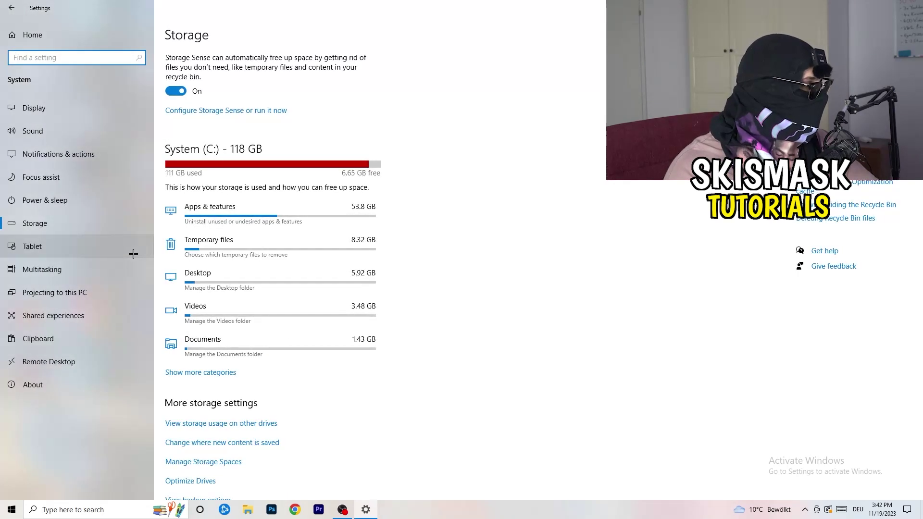
- Open Power Options from the Power & sleep settings, then collapse and re-expand the additional power plans
click(108, 201)
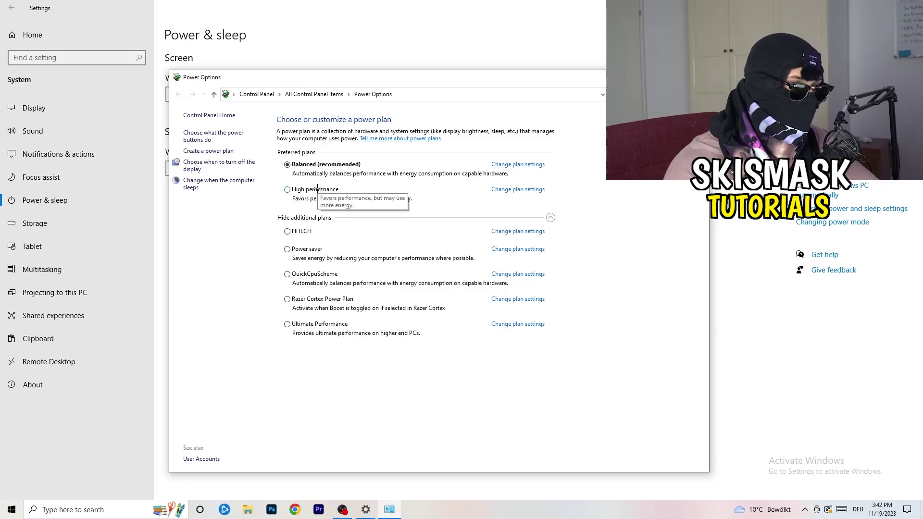
click(356, 219)
click(551, 217)
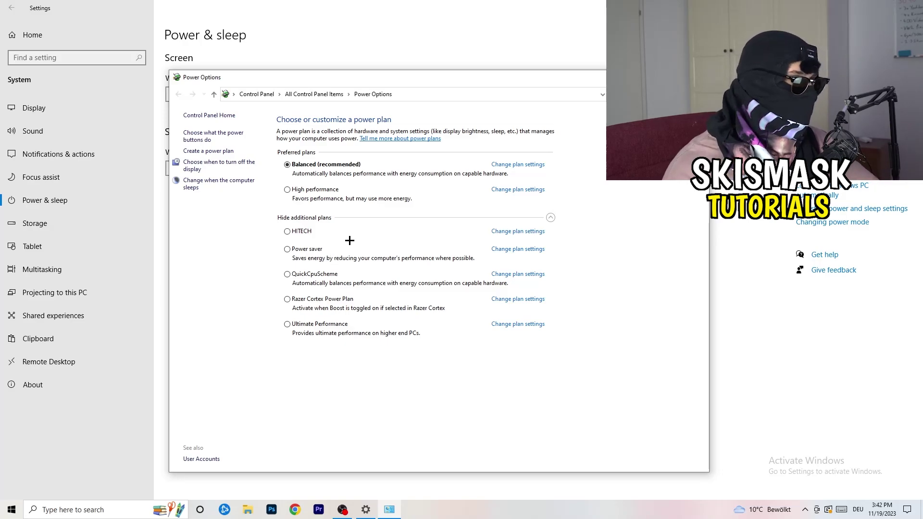
- Close the Power Options window and the Settings window to return to the desktop
key(alt+F4)
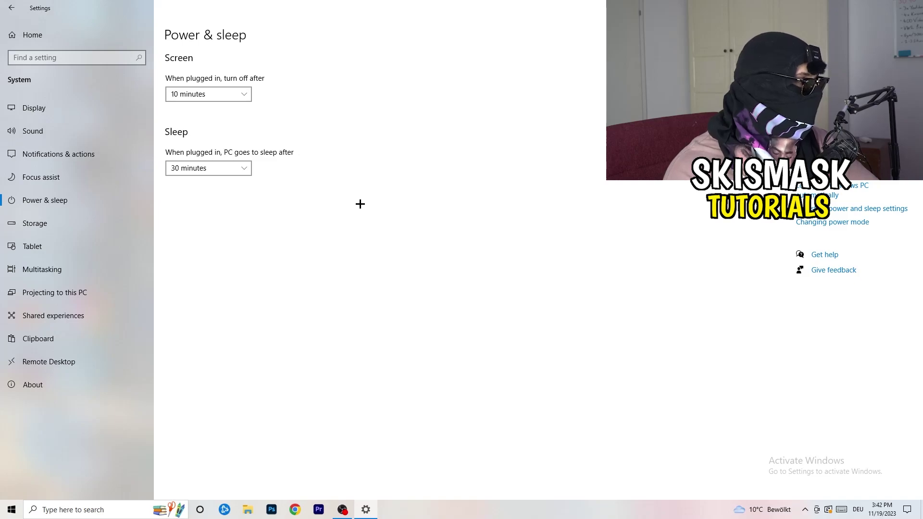
key(alt+F4)
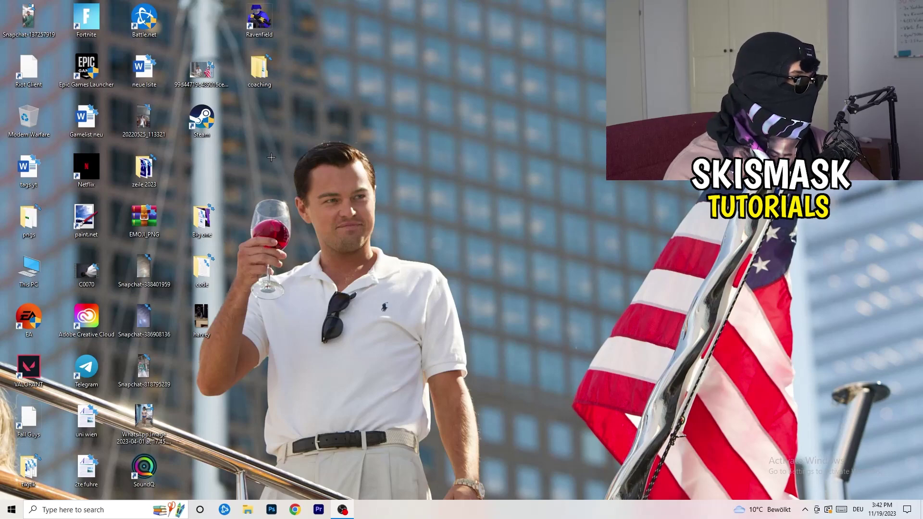
- Move the Steam shortcut to an empty area of the desktop and open the compatibility options in its properties
drag(202, 120, 489, 168)
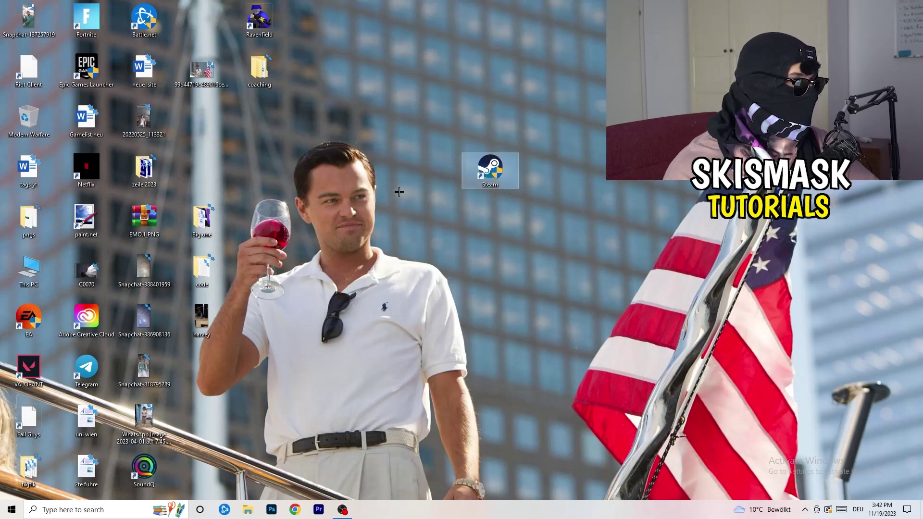
right_click(482, 172)
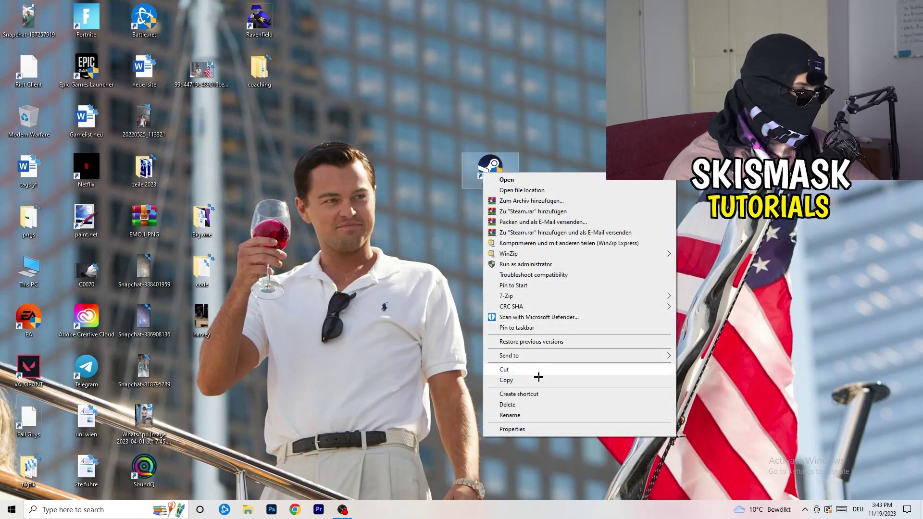
click(528, 429)
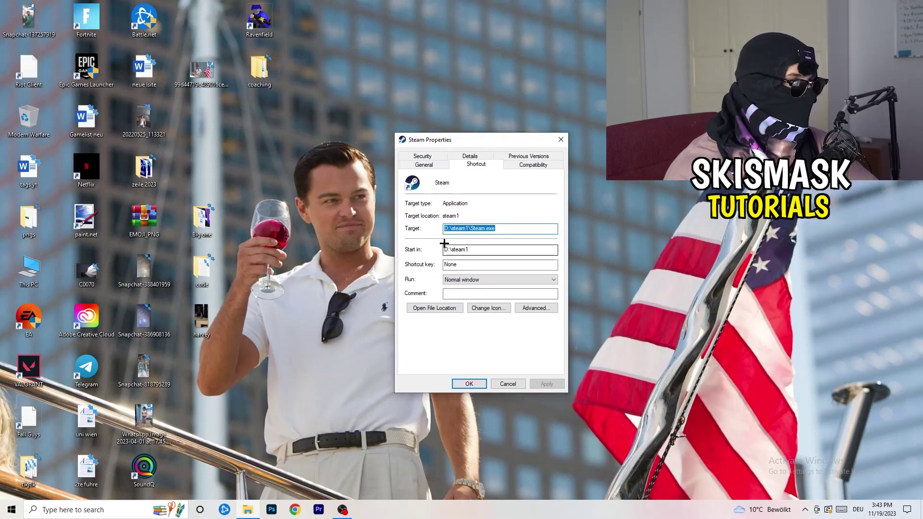
click(545, 166)
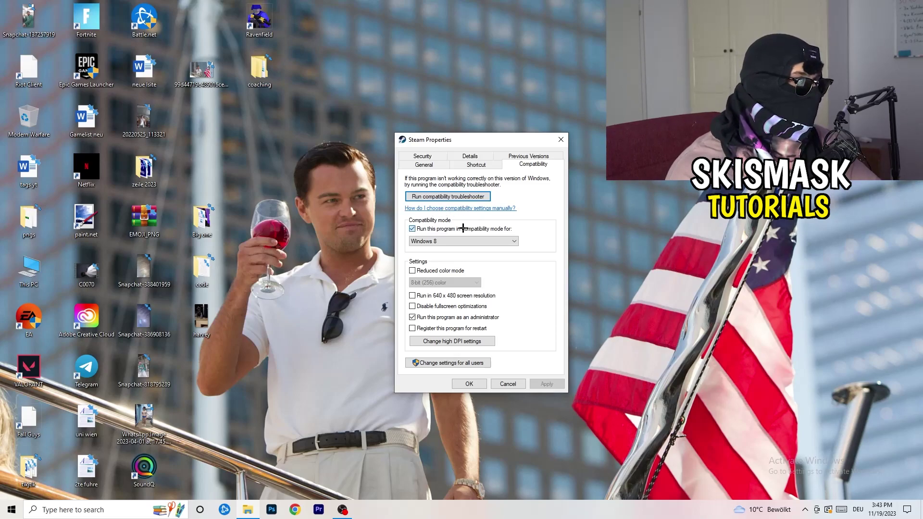
- Switch Steam's compatibility mode off and back on, keep it at Windows 8 with administrator rights, and apply the properties
click(504, 227)
click(413, 229)
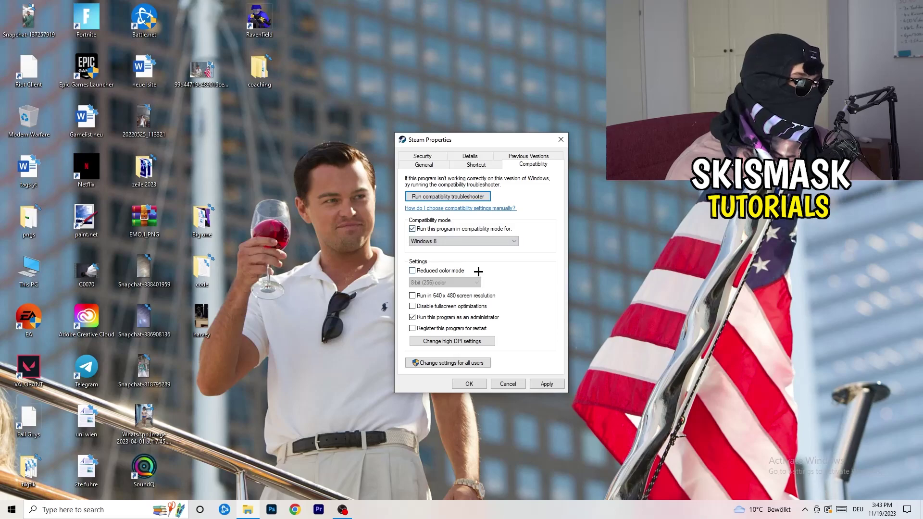
click(454, 242)
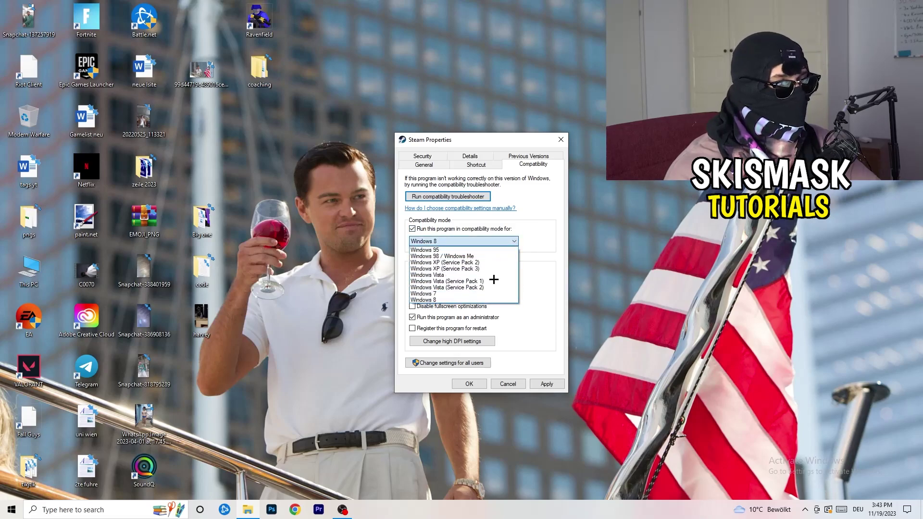
click(548, 209)
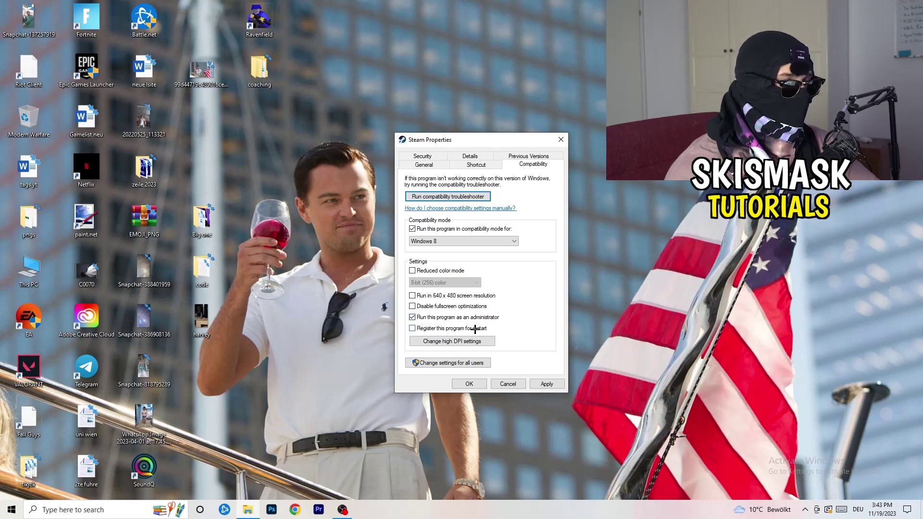
click(546, 384)
click(469, 384)
- Move the Steam shortcut farther right on the desktop, and open and dismiss its context menu
drag(485, 164, 562, 180)
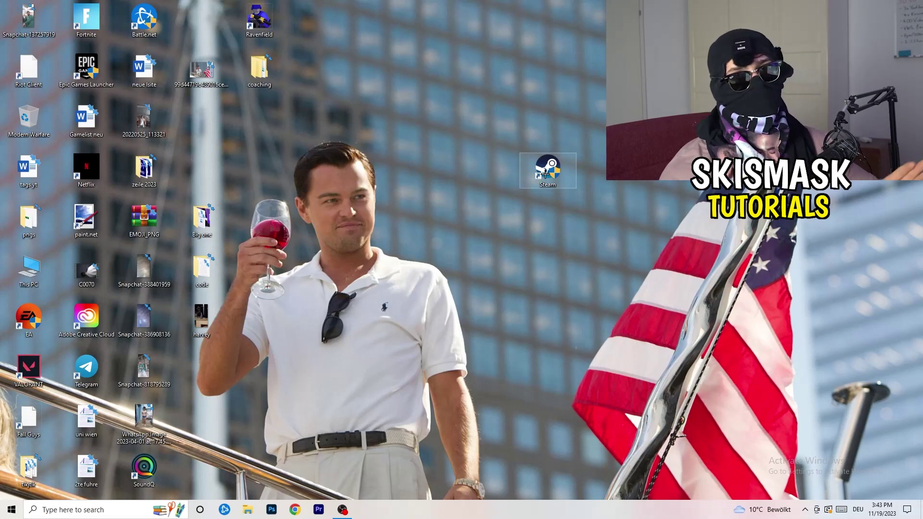
mouse_move(545, 174)
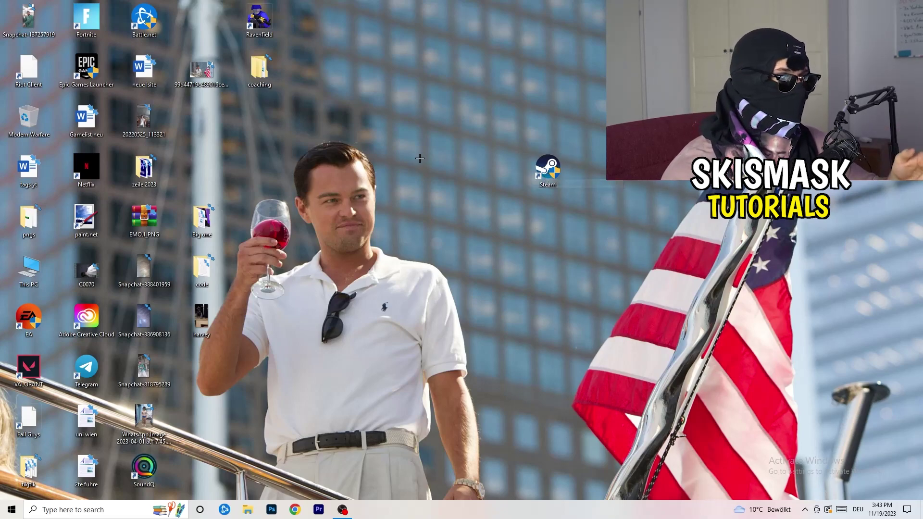
right_click(547, 168)
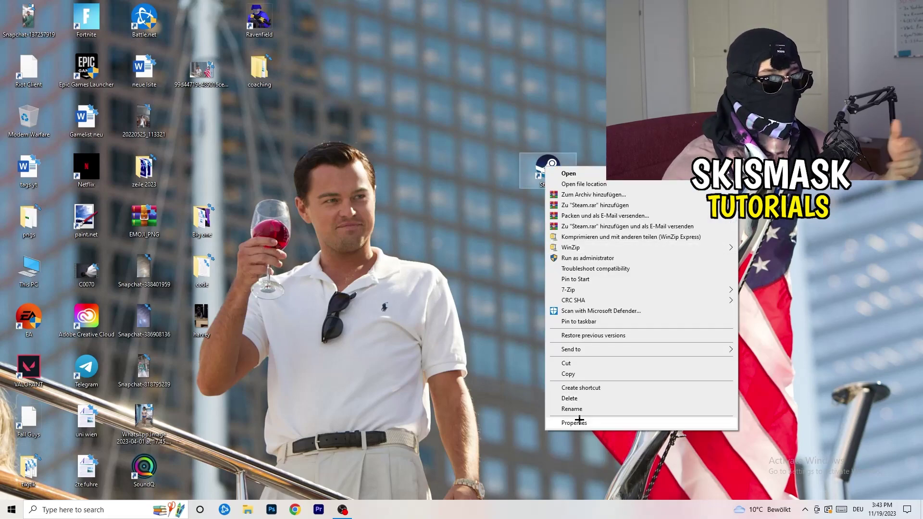
click(471, 240)
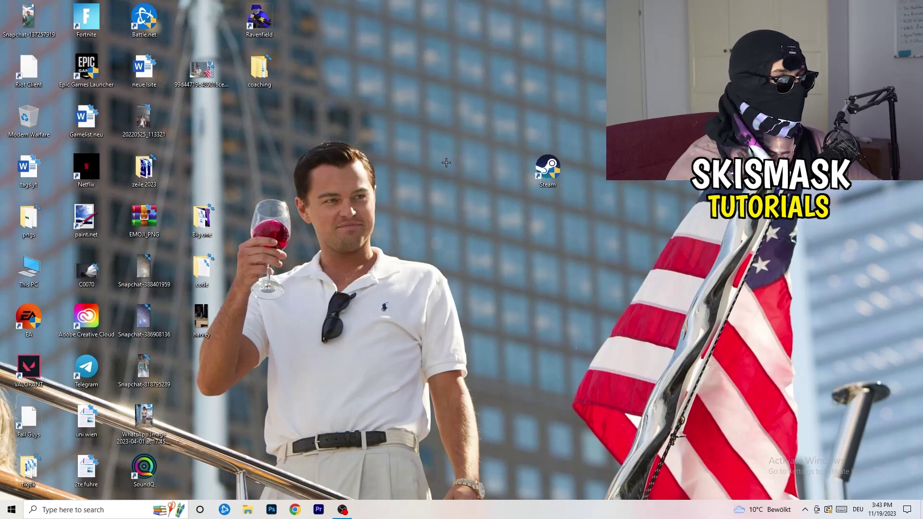
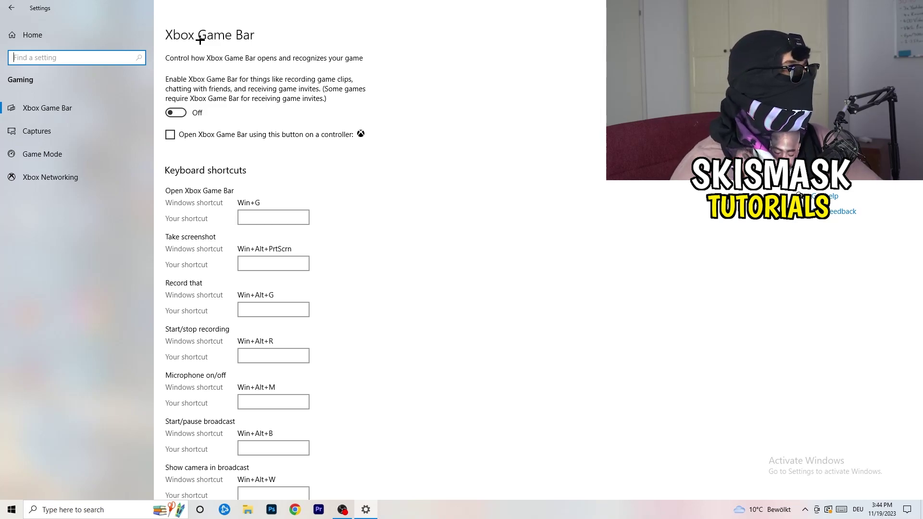
- Review the background recording, audio and video options in the gaming Captures settings, and open the Game Mode settings
click(89, 138)
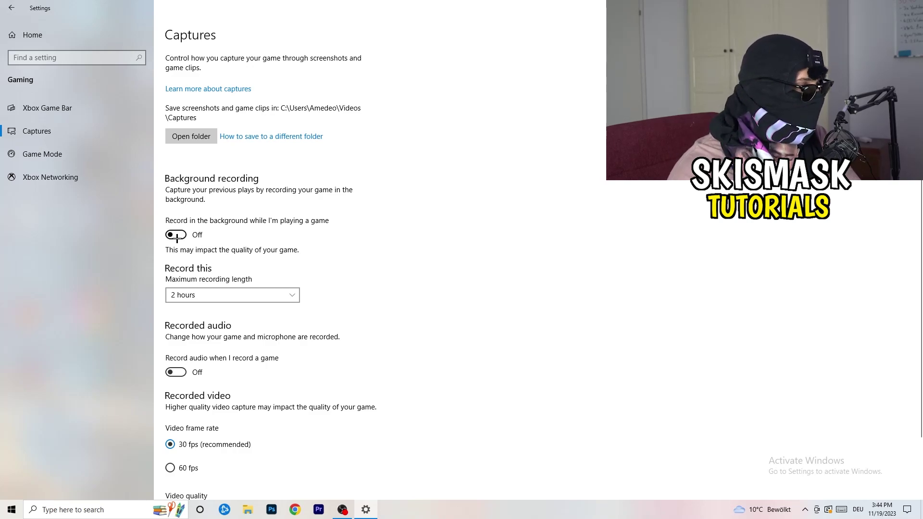
scroll(255, 336, down, 3)
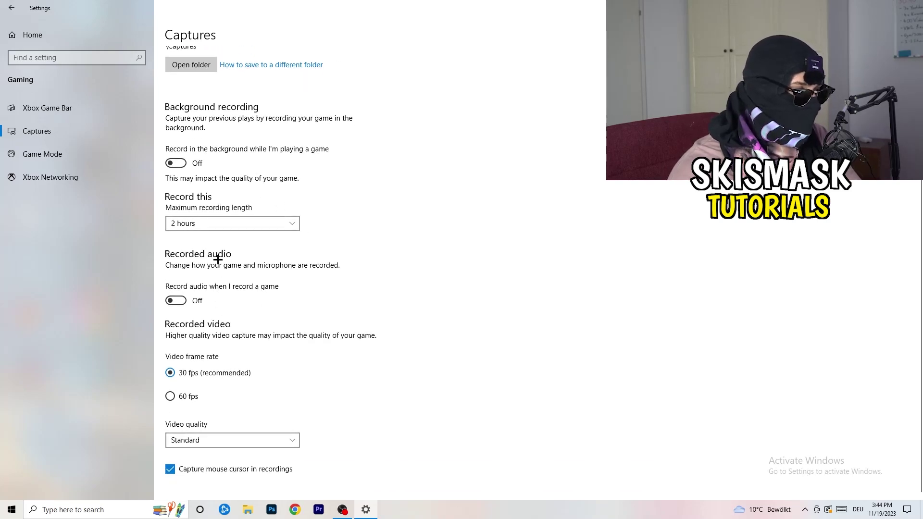
scroll(296, 389, up, 3)
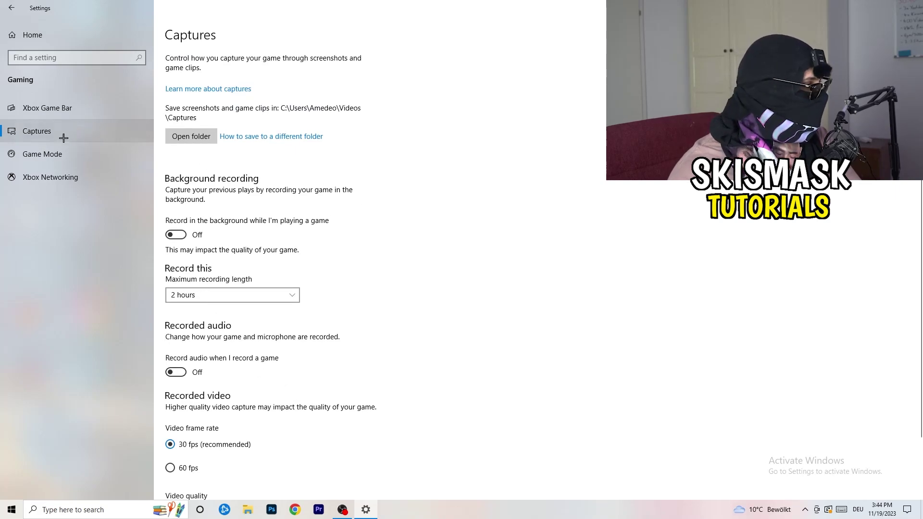
click(46, 154)
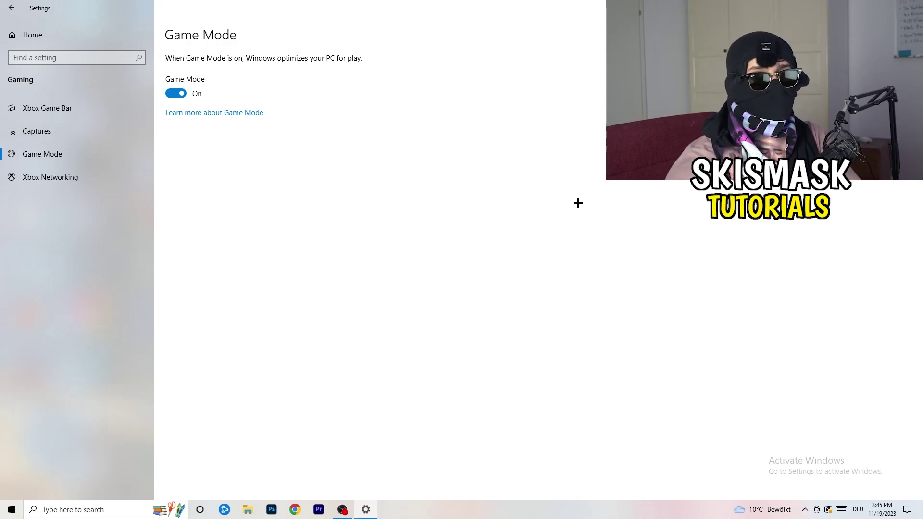
- Check the Windows Update status under Update & Security and close Settings
click(10, 6)
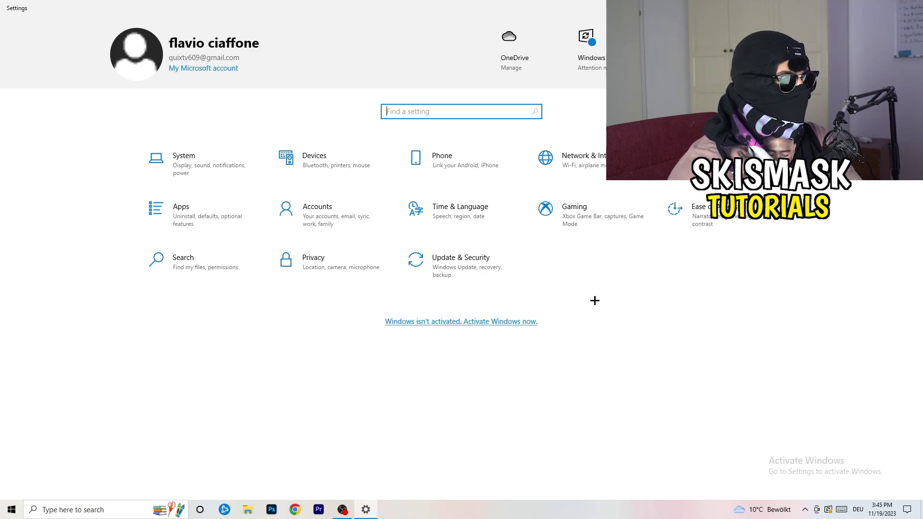
click(453, 264)
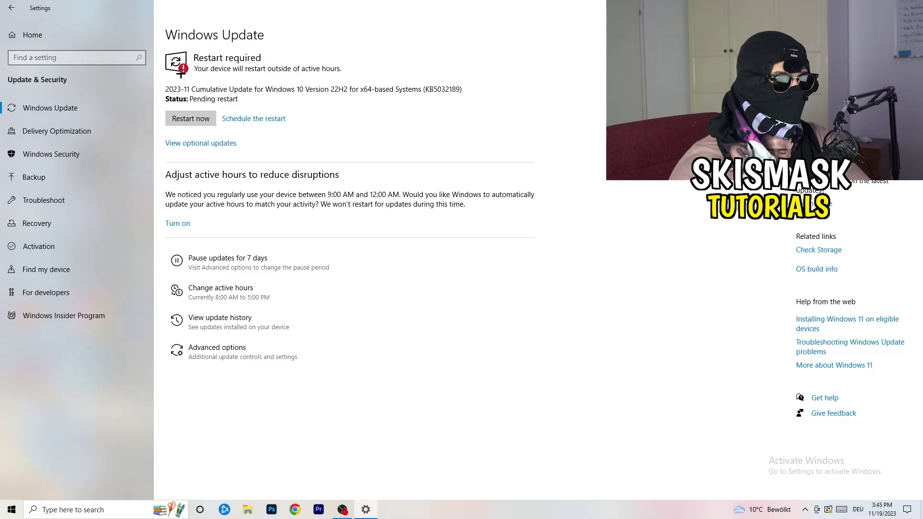
key(alt+F4)
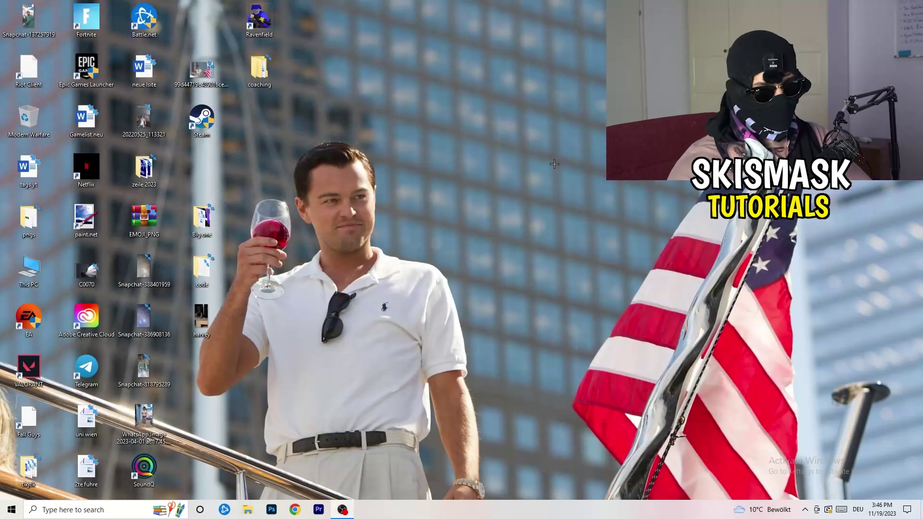